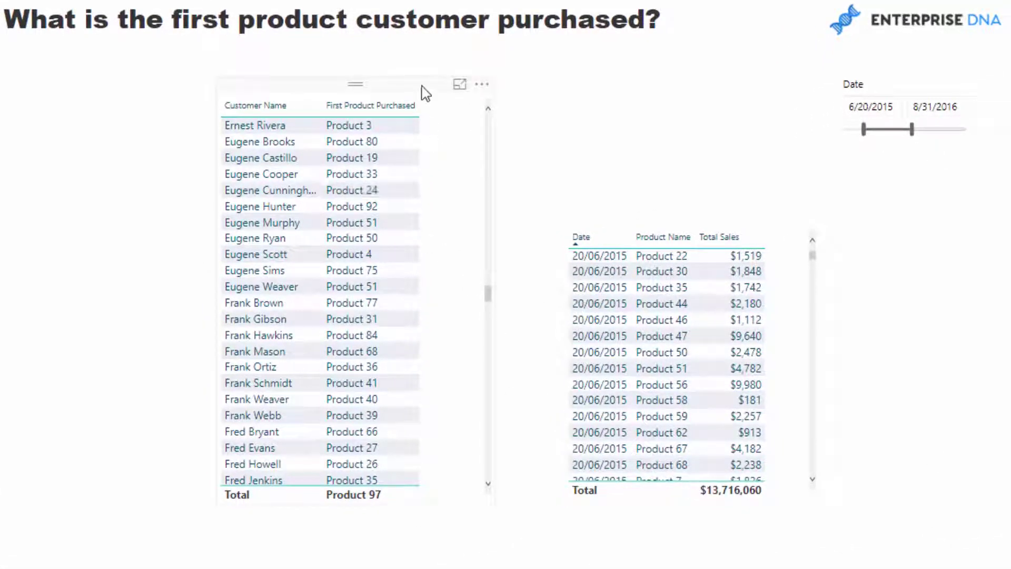
# Scroll through the customer first-product table, then move the Date slicer left above the sales detail table
pyautogui.click(292, 103)
pyautogui.scroll(-5, 295, 354)
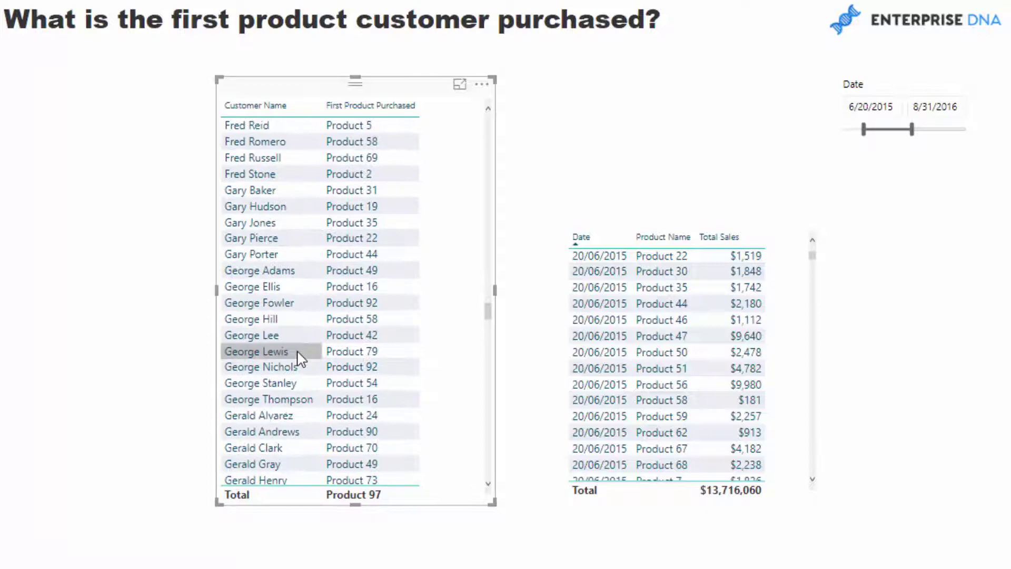
pyautogui.scroll(-15, 298, 358)
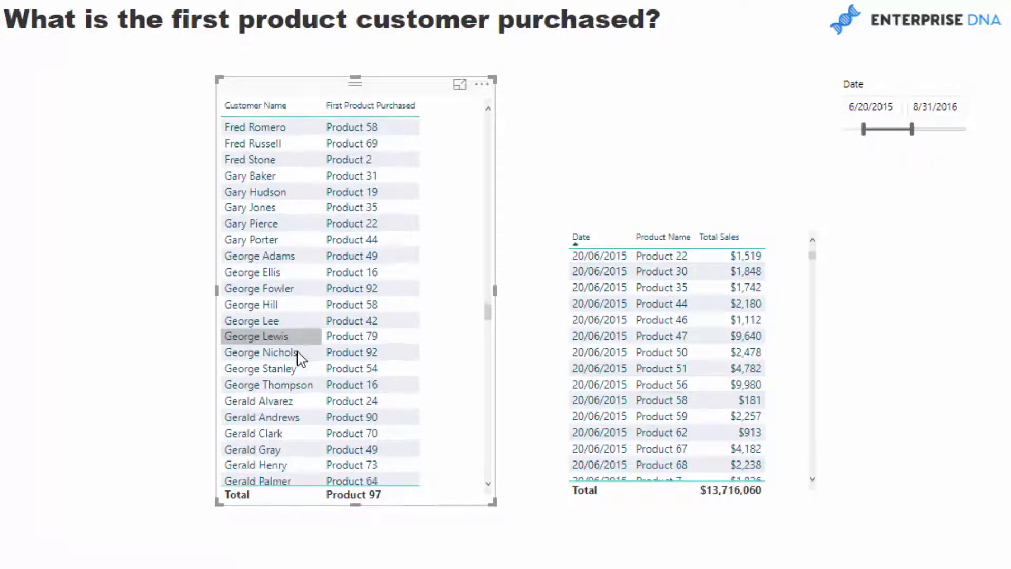
pyautogui.scroll(-10, 295, 357)
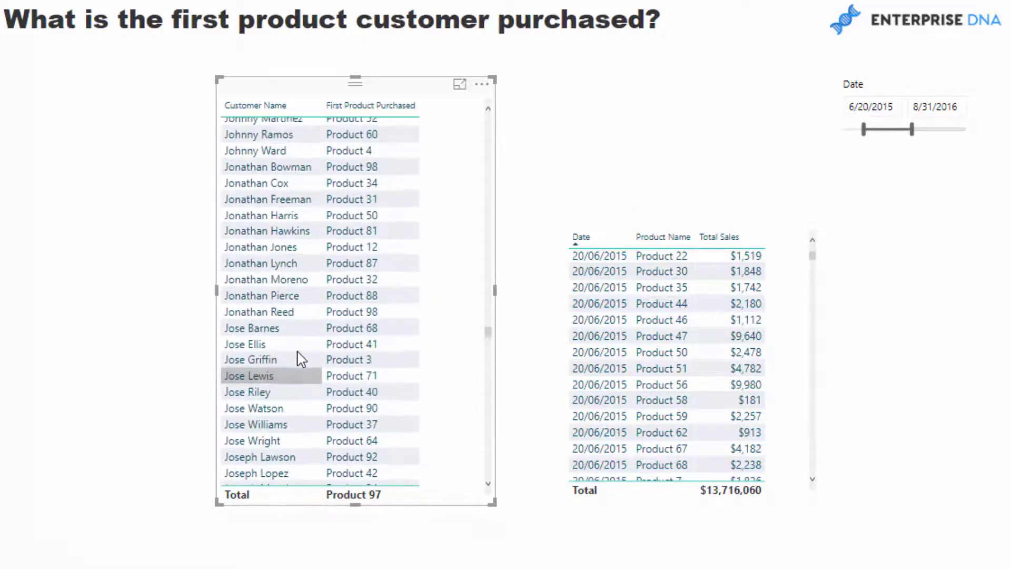
pyautogui.scroll(20, 297, 357)
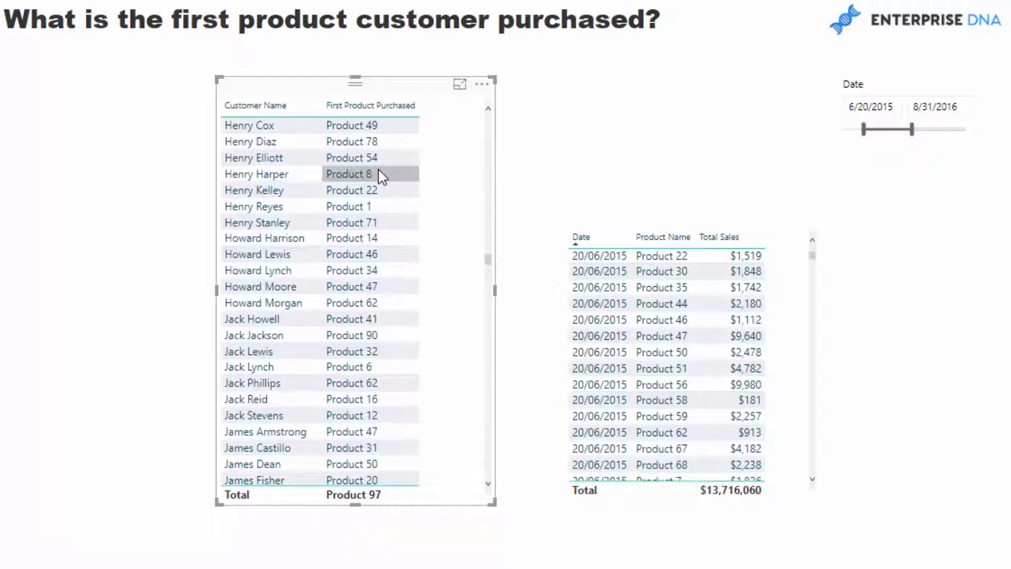
pyautogui.scroll(-3, 381, 177)
pyautogui.scroll(-8, 381, 176)
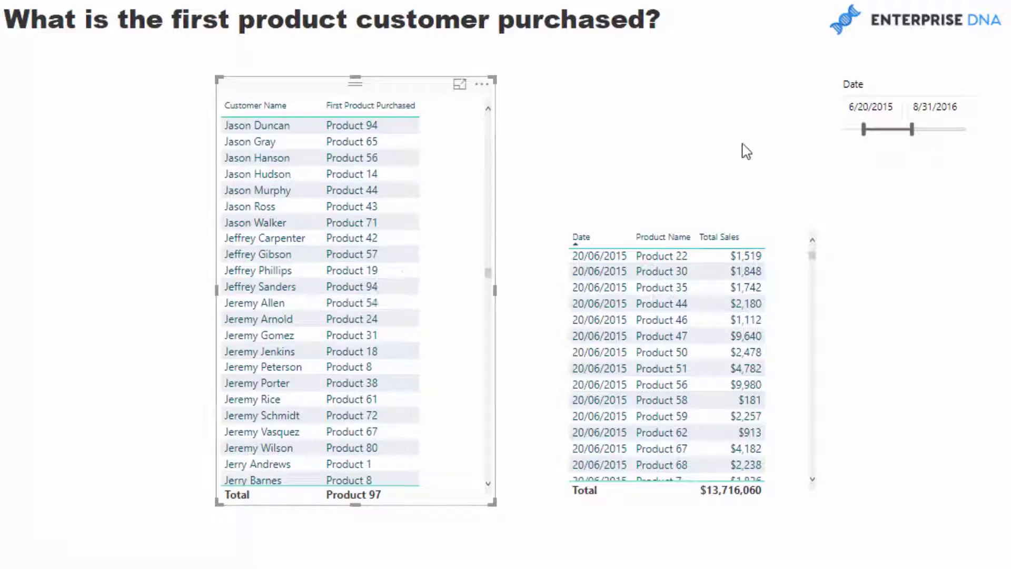
pyautogui.moveTo(867, 86); pyautogui.dragTo(627, 98)
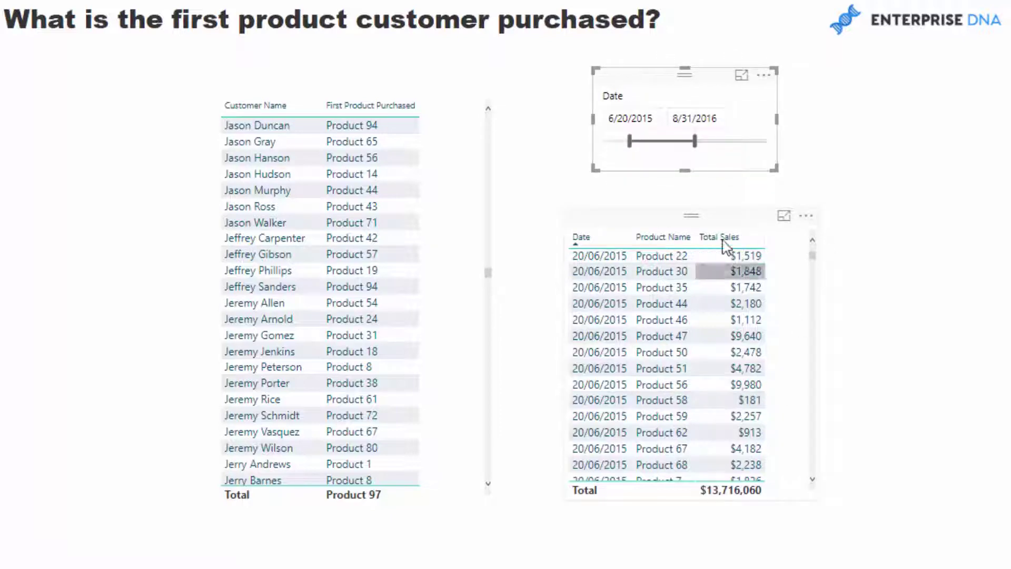
pyautogui.click(740, 228)
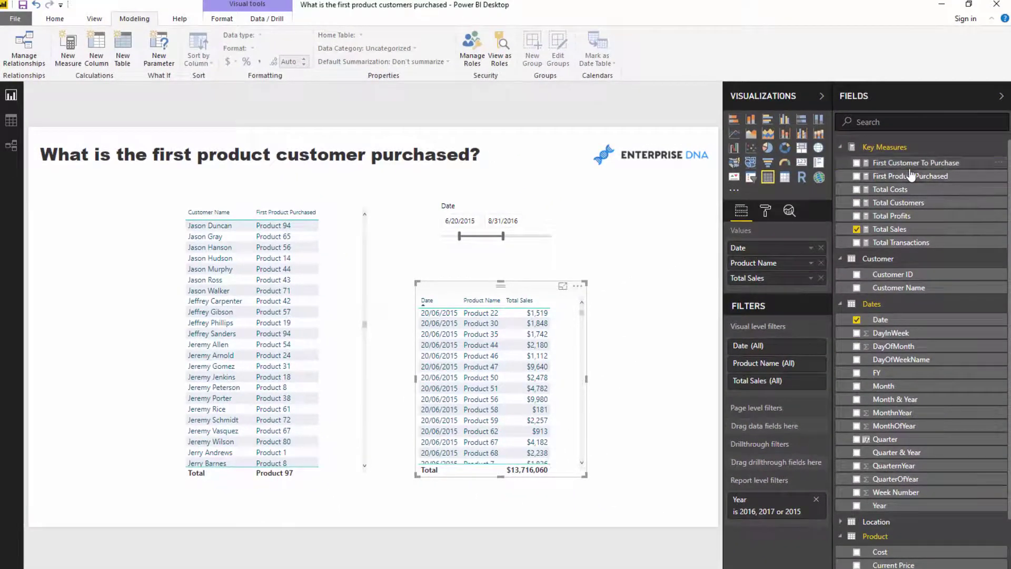
# Show the First Product Purchased DAX in the formula bar and highlight the whole TOPN expression
pyautogui.click(910, 175)
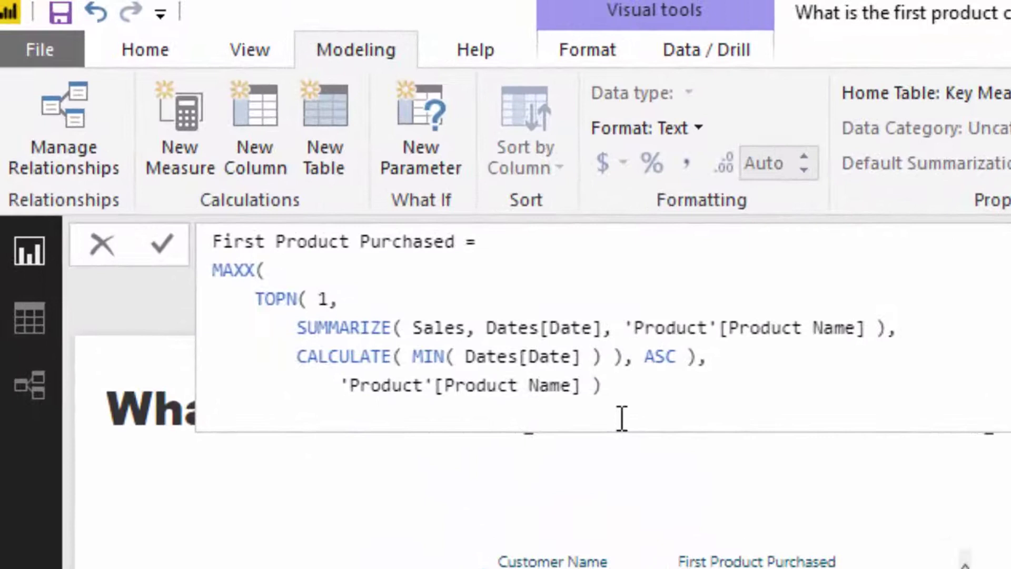
pyautogui.press('BackSpace')
pyautogui.press('BackSpace')
pyautogui.press('BackSpace')
pyautogui.press('BackSpace')
pyautogui.press('BackSpace')
pyautogui.press('BackSpace')
pyautogui.press('BackSpace')
pyautogui.press('BackSpace')
pyautogui.press('BackSpace')
pyautogui.press('BackSpace')
pyautogui.press('BackSpace')
pyautogui.press('BackSpace')
pyautogui.press('BackSpace')
pyautogui.press('BackSpace')
pyautogui.press('BackSpace')
pyautogui.press('BackSpace')
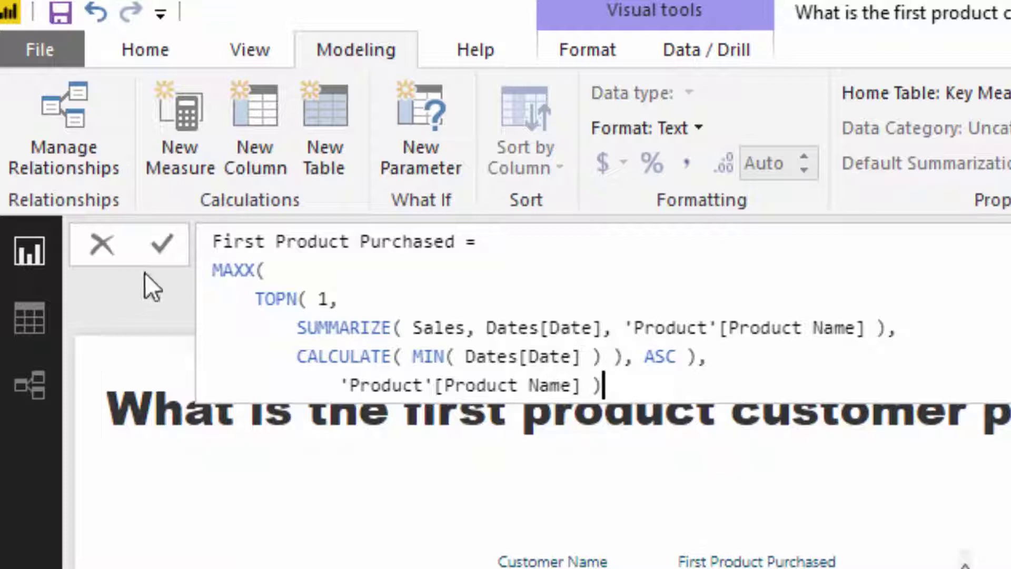
pyautogui.moveTo(255, 298); pyautogui.dragTo(701, 354)
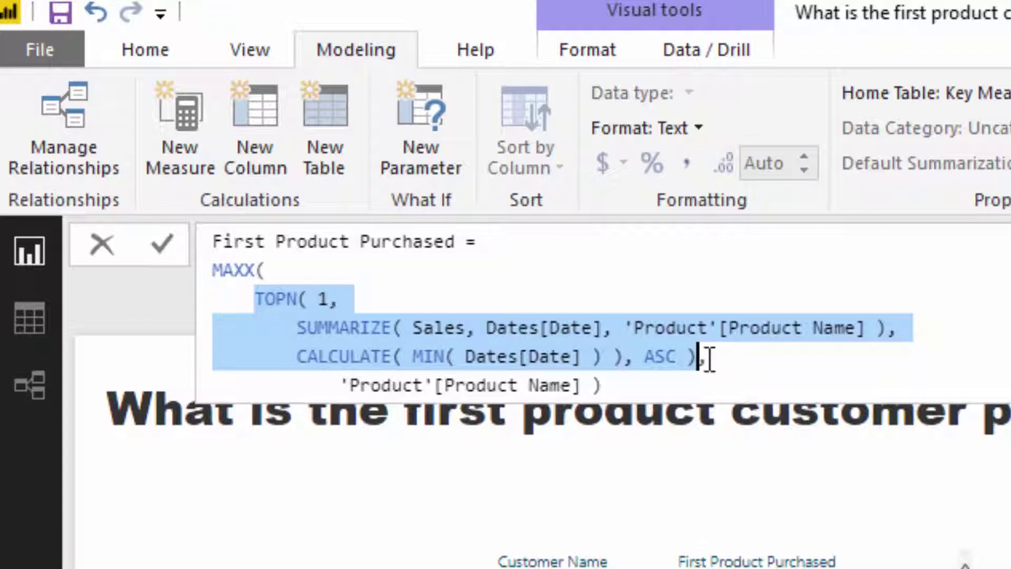
pyautogui.click(255, 298)
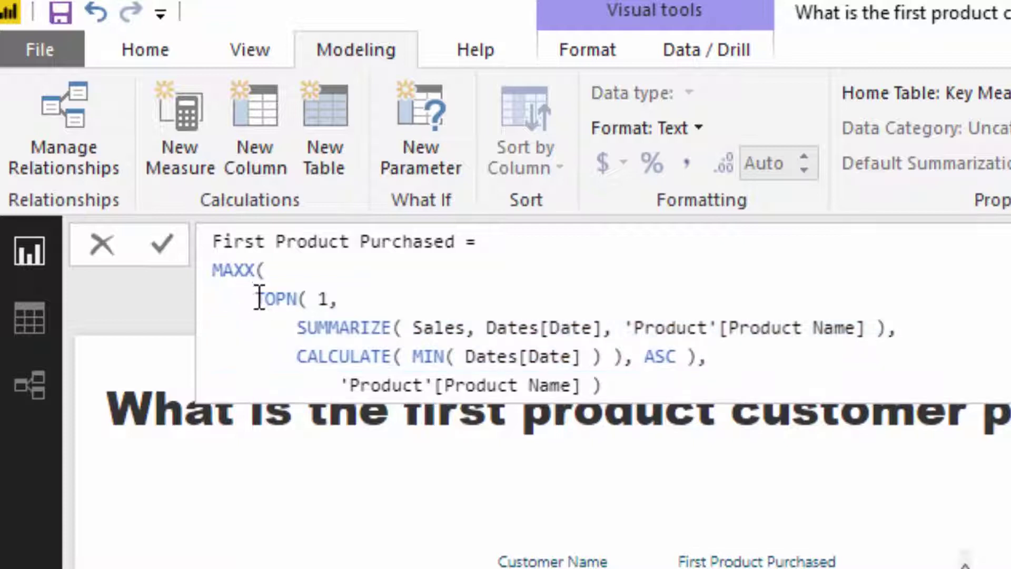
# Highlight the TOPN name, its closing bracket, the SUMMARIZE start, and TOPN's 1 argument
pyautogui.moveTo(256, 298); pyautogui.dragTo(298, 298)
pyautogui.click(301, 298)
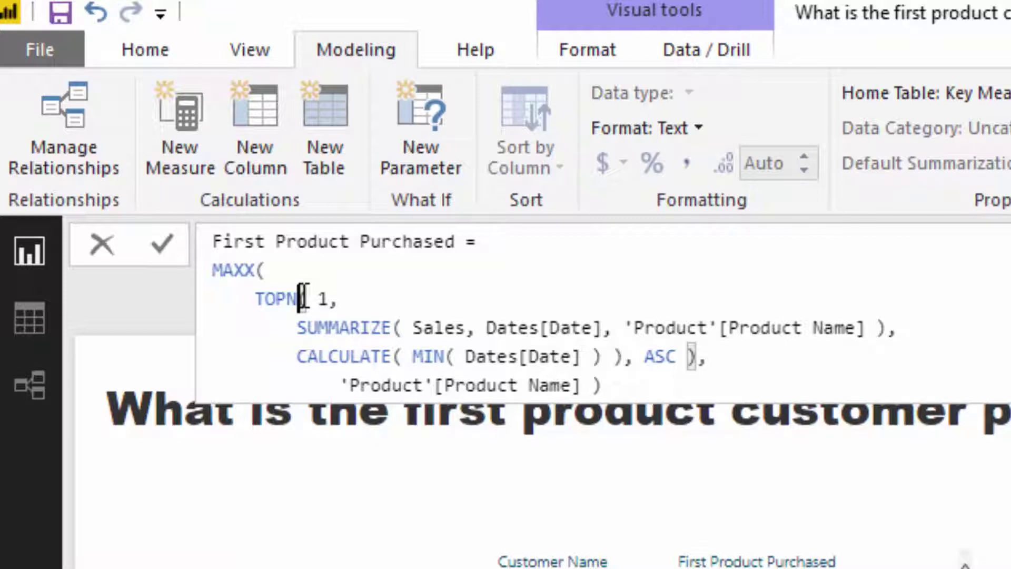
pyautogui.click(298, 327)
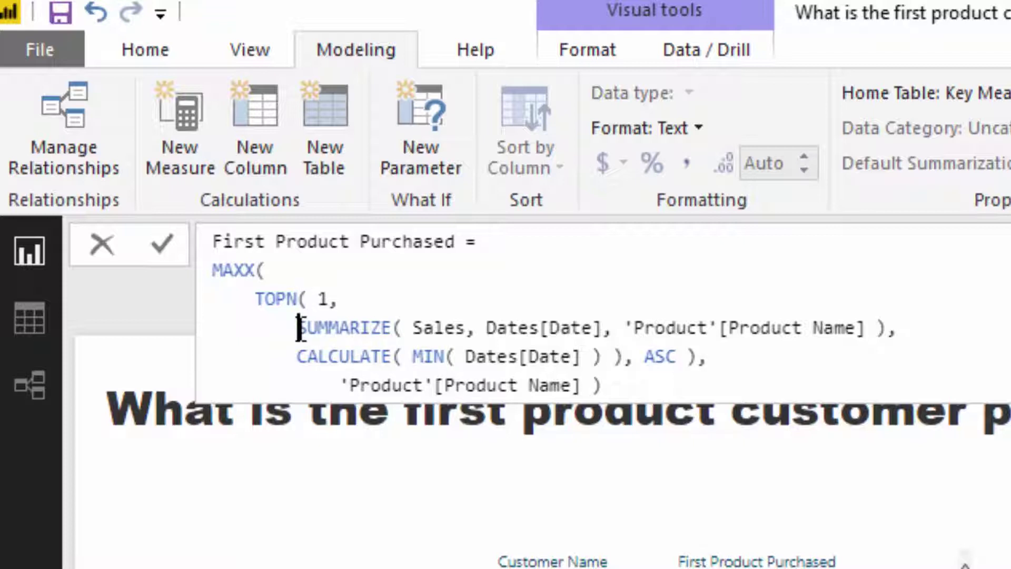
pyautogui.click(322, 298)
pyautogui.doubleClick(322, 298)
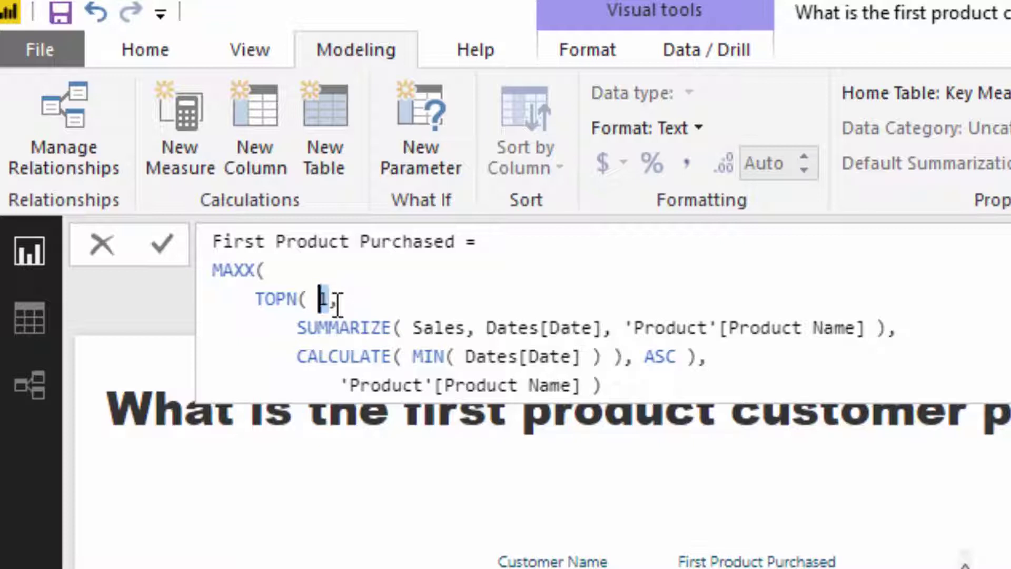
pyautogui.click(334, 298)
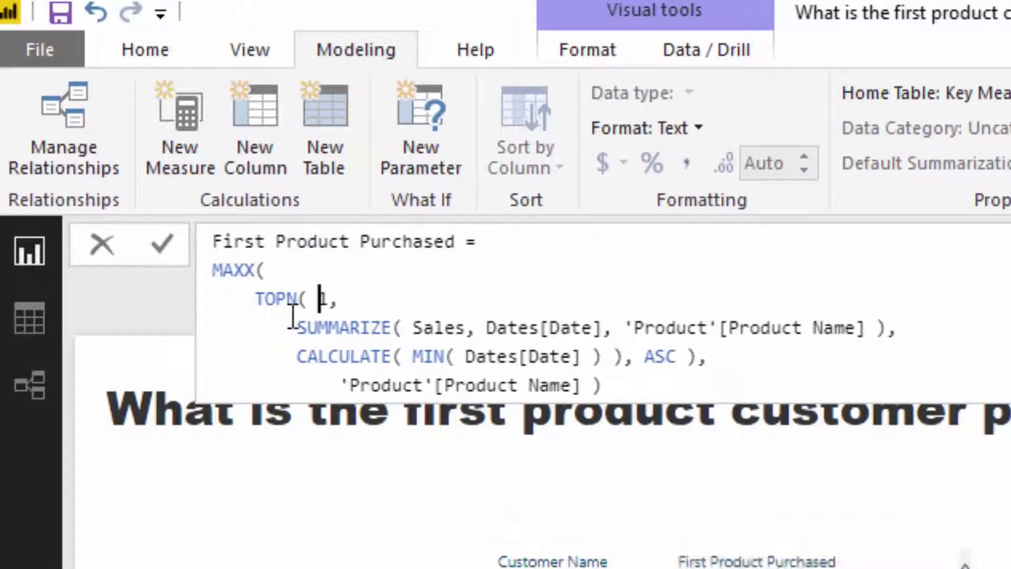
pyautogui.moveTo(296, 327); pyautogui.dragTo(894, 326)
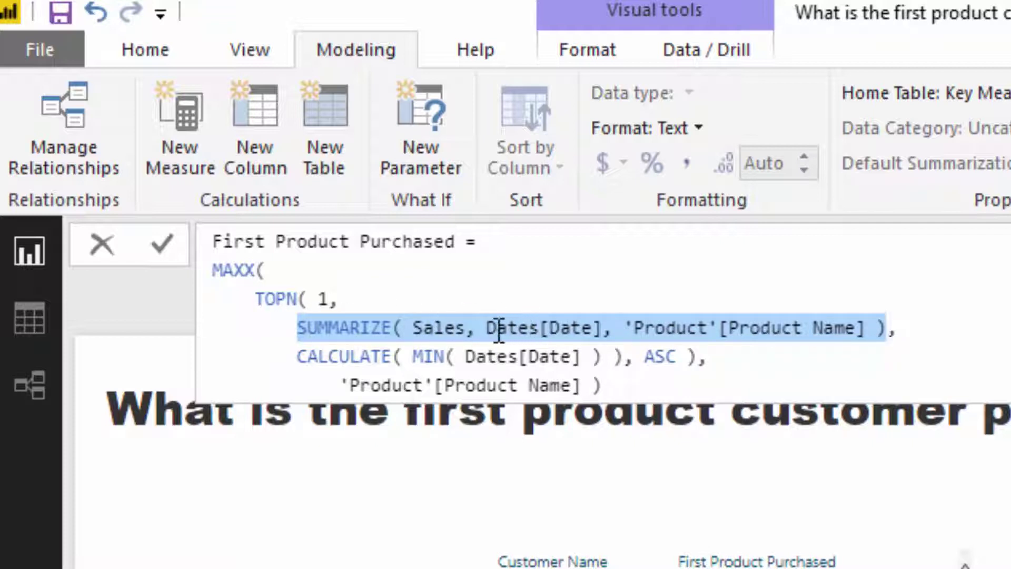
pyautogui.moveTo(487, 327); pyautogui.dragTo(868, 327)
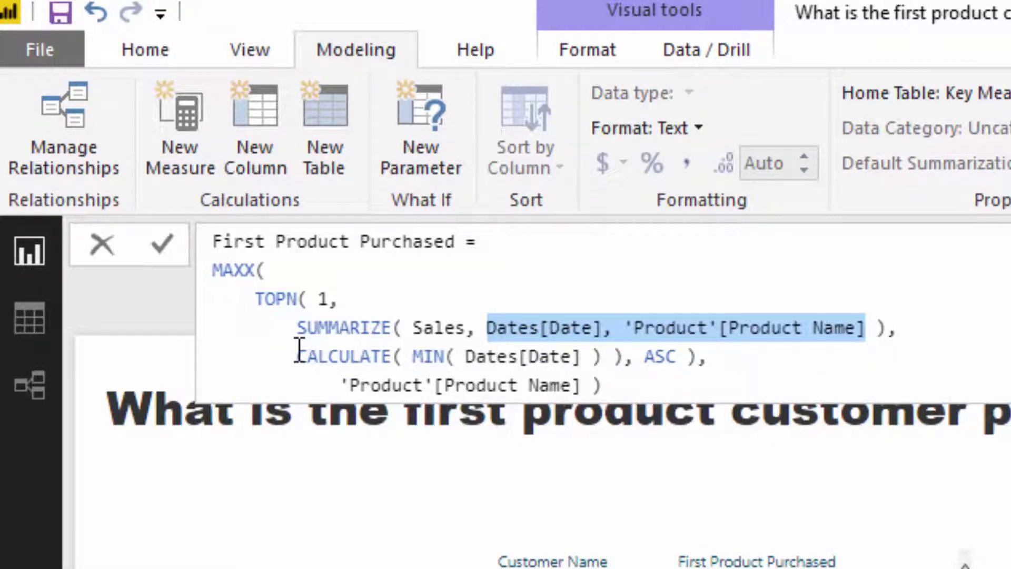
pyautogui.click(960, 330)
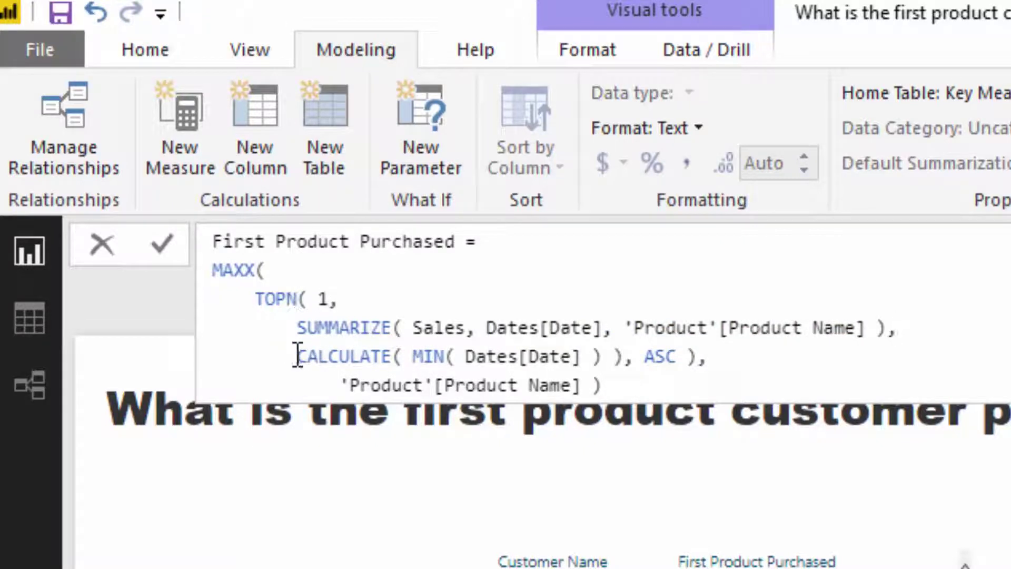
# Highlight the ASC sort order and the CALCULATE(MIN(Dates[Date])) earliest-date ranking expression
pyautogui.moveTo(677, 357); pyautogui.dragTo(611, 357)
pyautogui.click(624, 356)
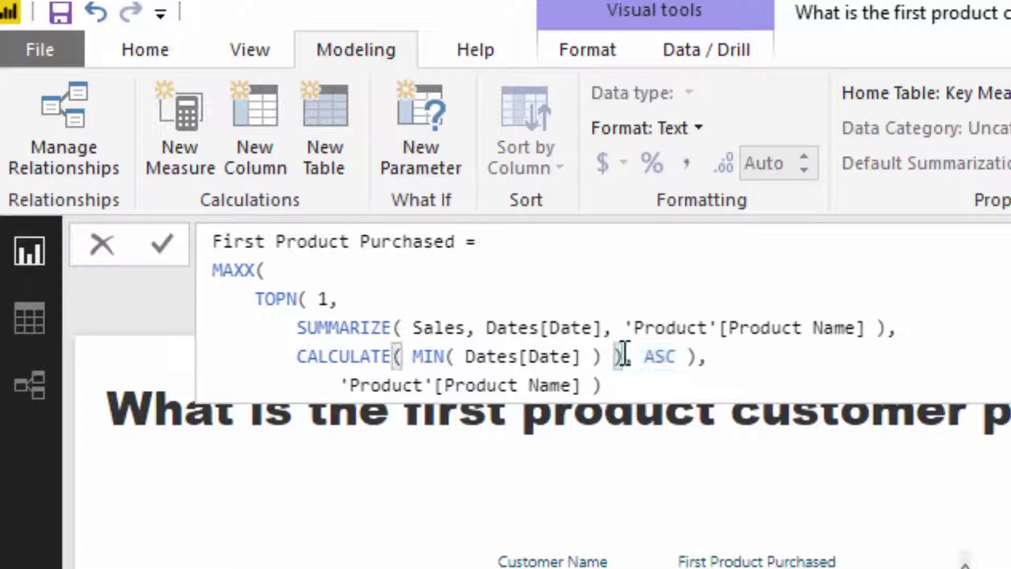
pyautogui.moveTo(570, 356); pyautogui.dragTo(299, 358)
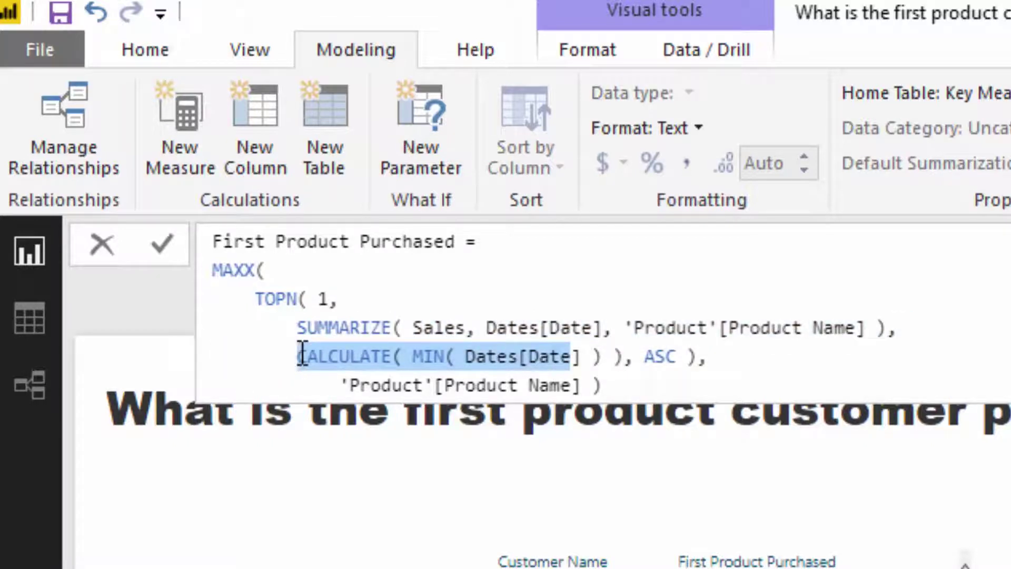
pyautogui.click(302, 356)
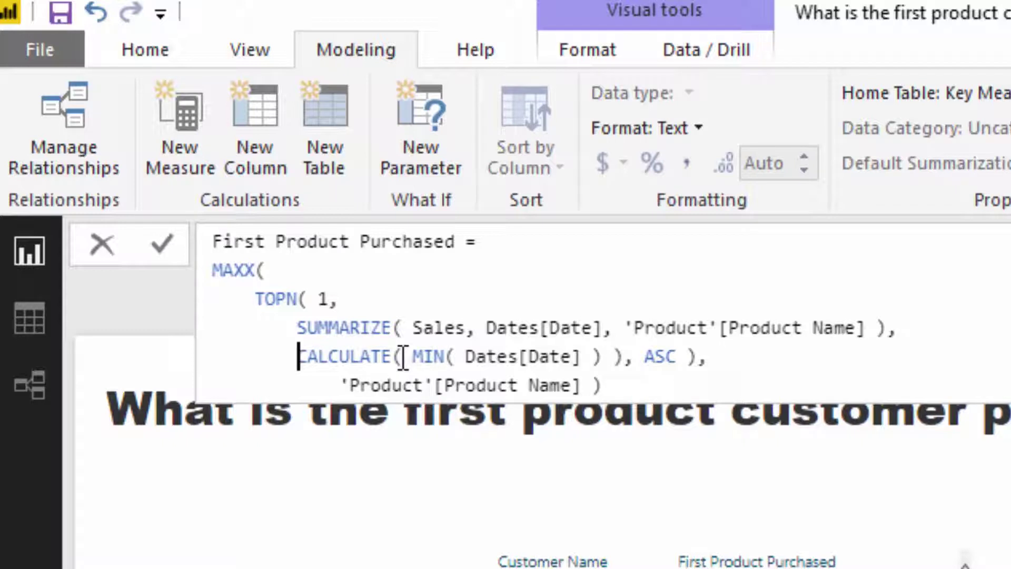
pyautogui.moveTo(407, 358); pyautogui.dragTo(593, 355)
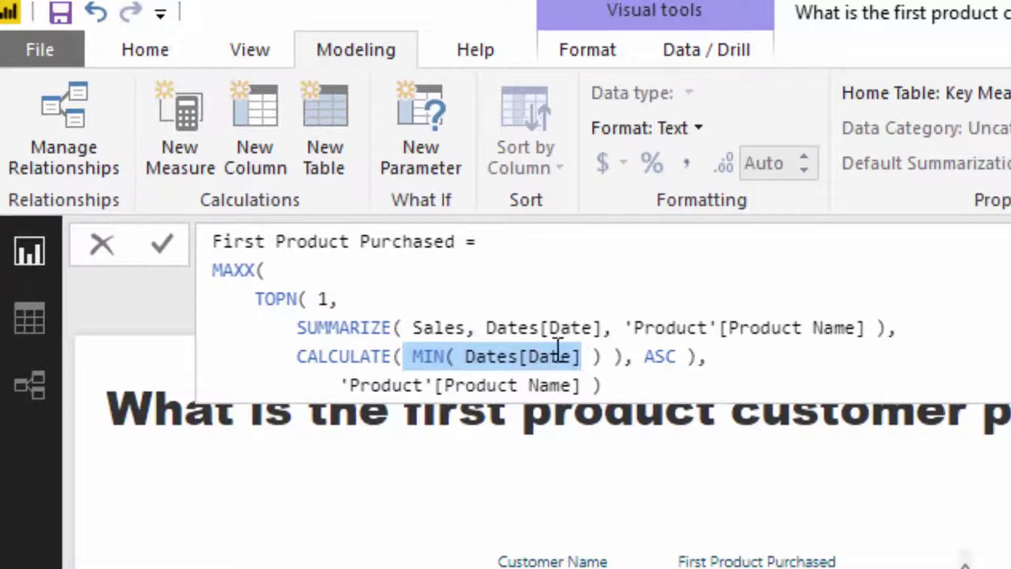
# Highlight the SUMMARIZE grouping columns, MAXX, and the returned 'Product'[Product Name] expression
pyautogui.moveTo(824, 327); pyautogui.dragTo(498, 327)
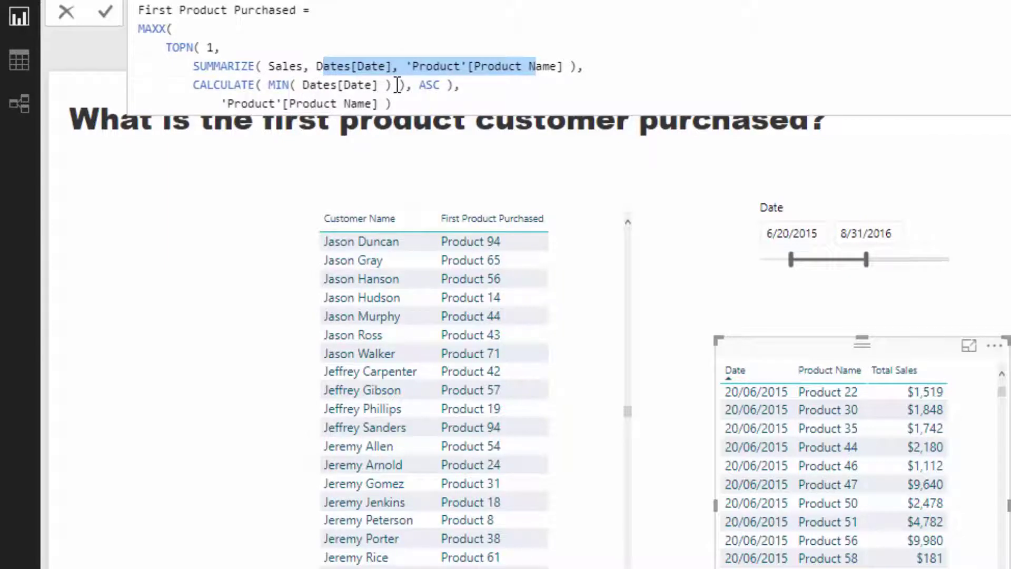
pyautogui.moveTo(218, 104); pyautogui.dragTo(197, 71)
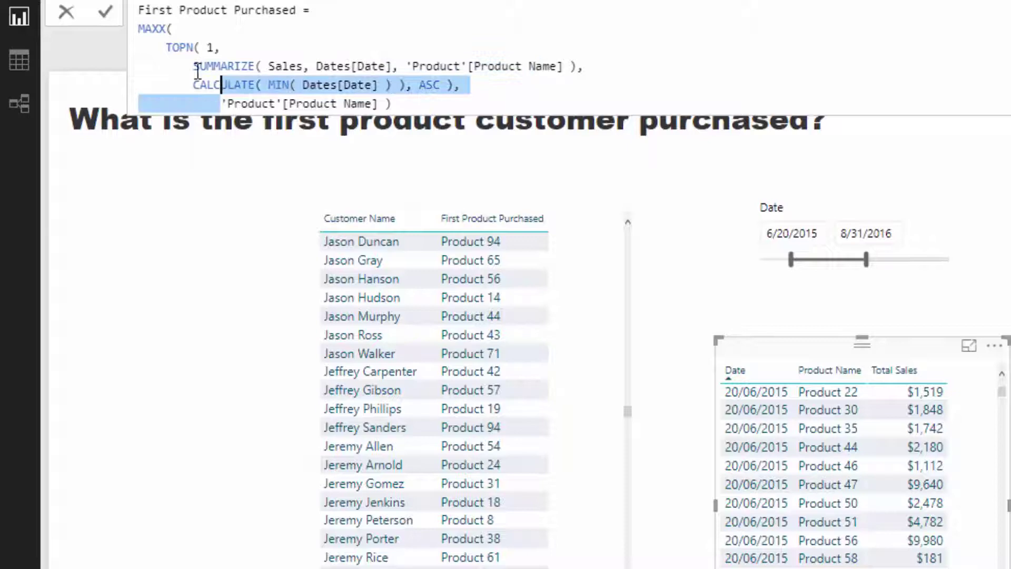
pyautogui.moveTo(158, 28); pyautogui.dragTo(145, 34)
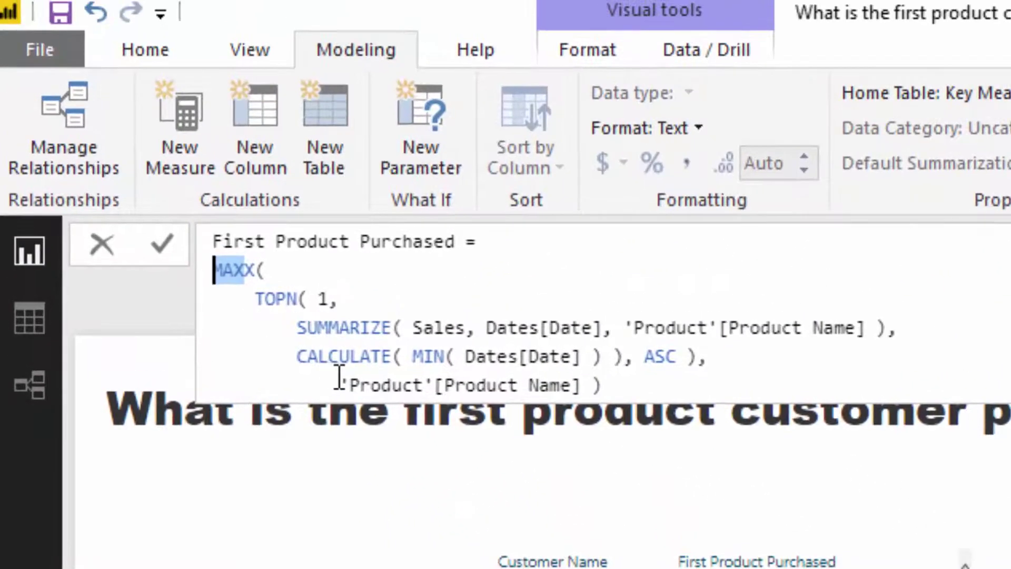
pyautogui.click(280, 242)
pyautogui.moveTo(280, 242); pyautogui.dragTo(350, 237)
pyautogui.moveTo(341, 385); pyautogui.dragTo(582, 384)
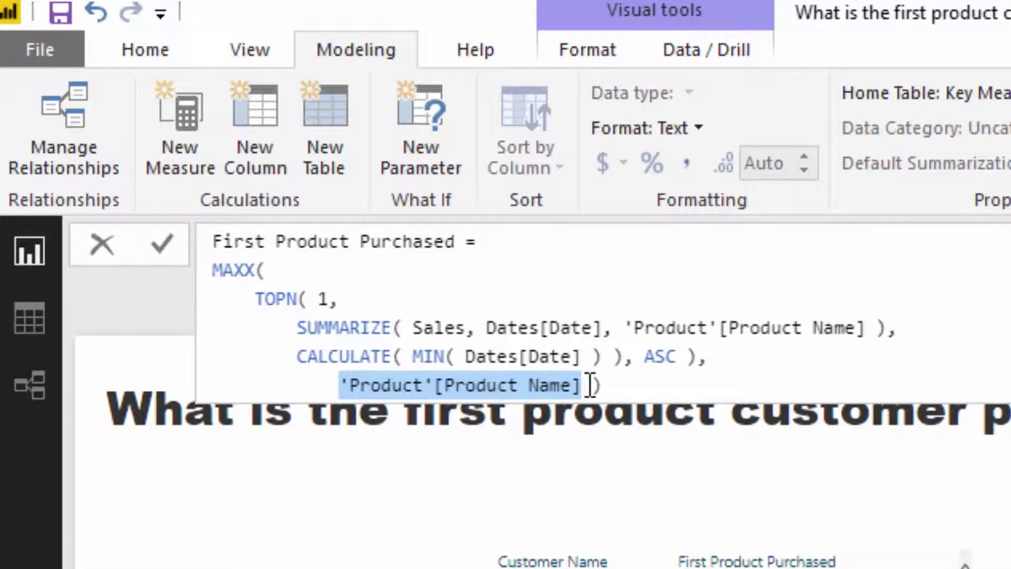
pyautogui.click(605, 385)
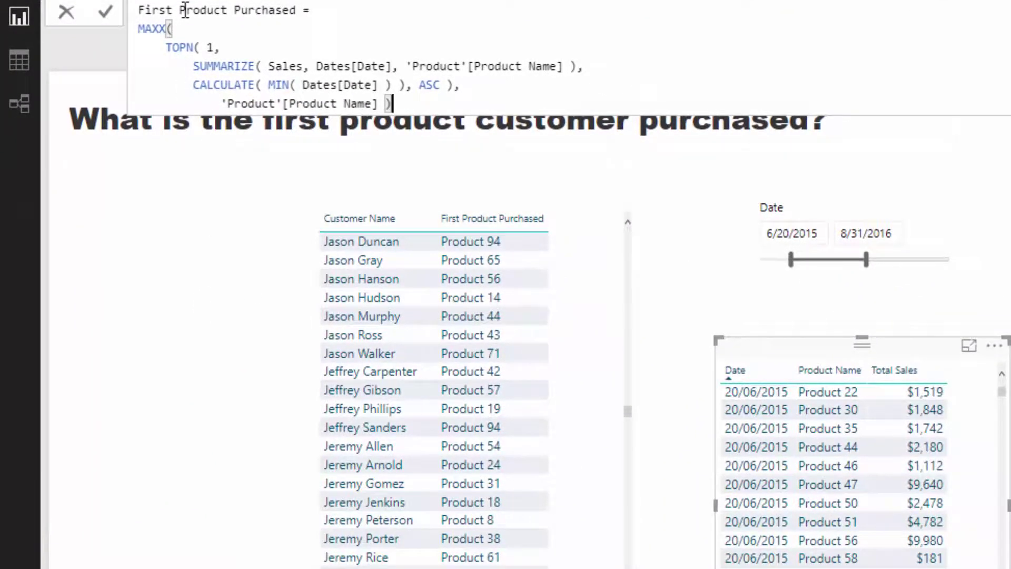
# Commit the measure and cross-filter the sales detail to customers, confirming the earliest sale, Product 8 on 29/06/2015
pyautogui.moveTo(141, 27); pyautogui.dragTo(546, 142)
pyautogui.click(530, 180)
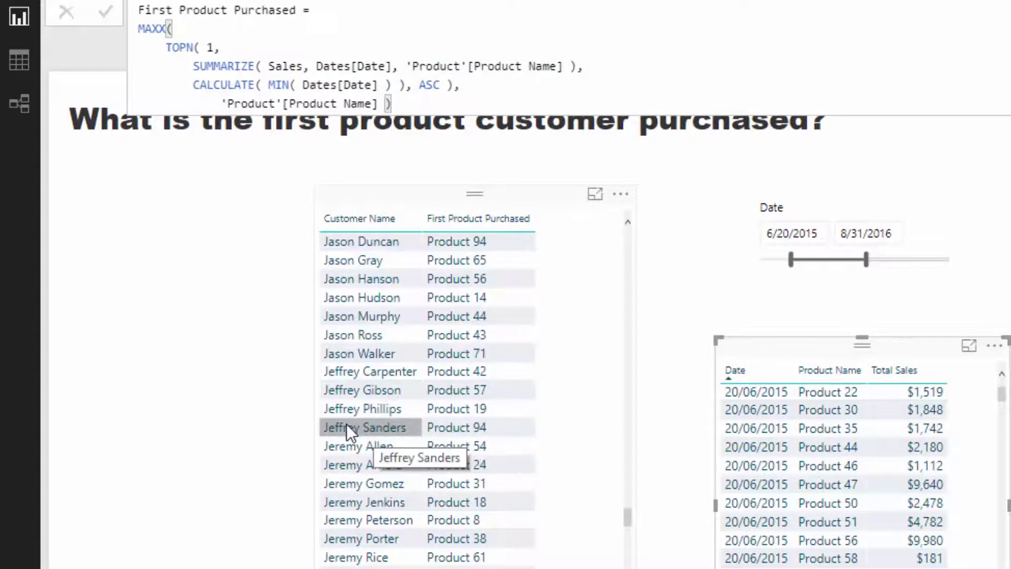
pyautogui.click(374, 427)
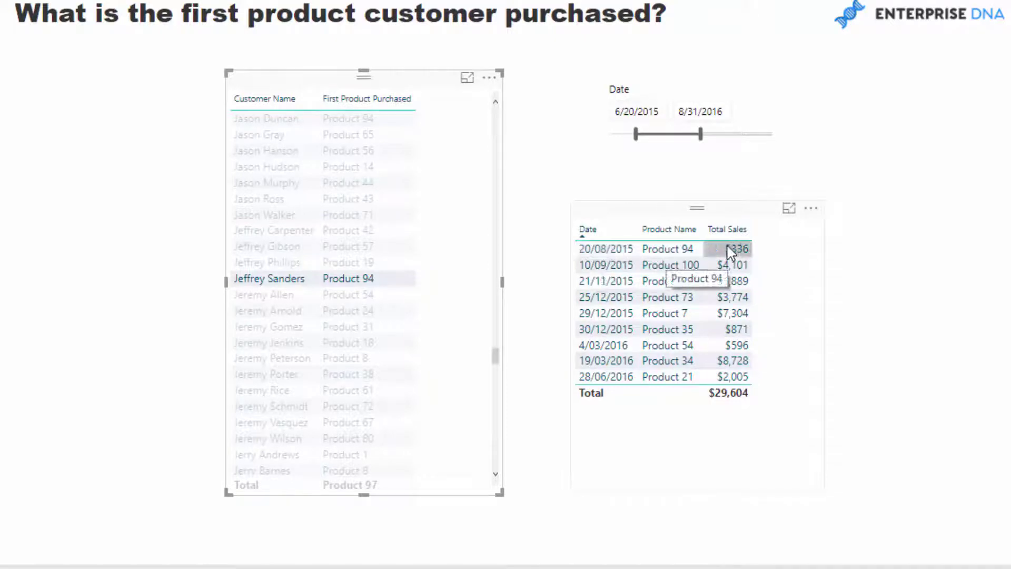
pyautogui.click(277, 357)
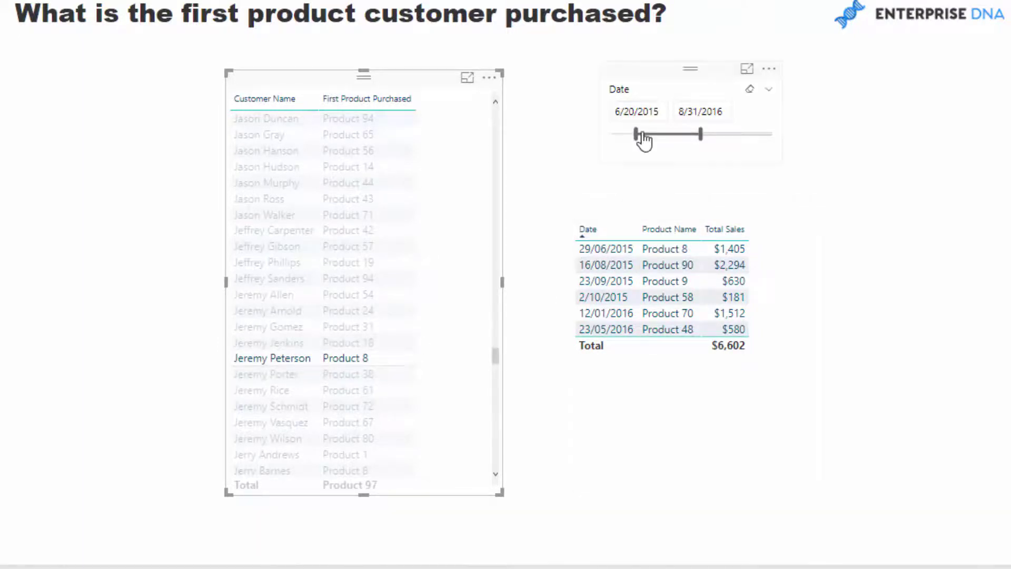
# Move the date range start to 1/18/2016 and compare several customers' detail sales
pyautogui.moveTo(640, 134); pyautogui.dragTo(669, 135)
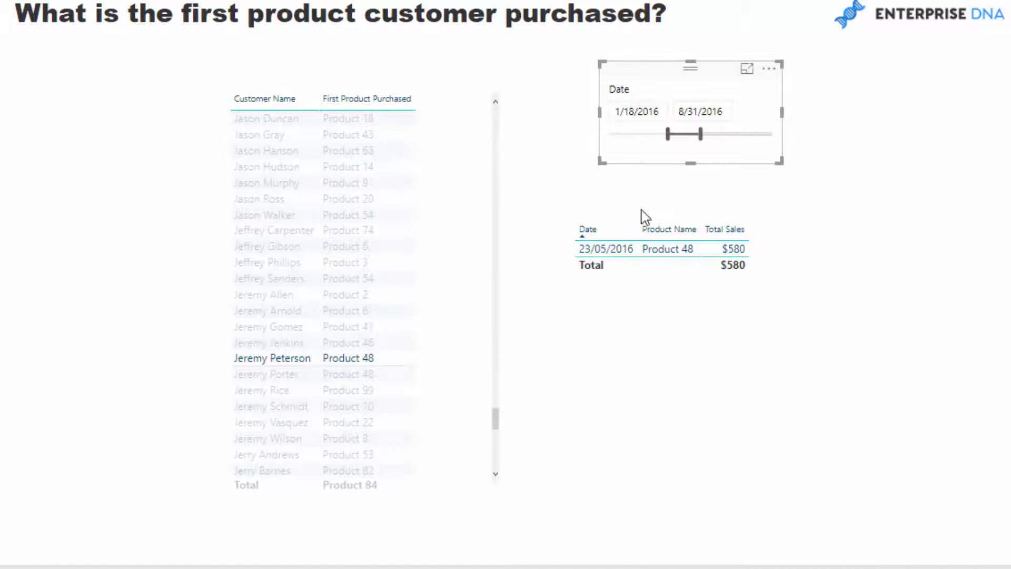
pyautogui.click(273, 186)
pyautogui.click(260, 231)
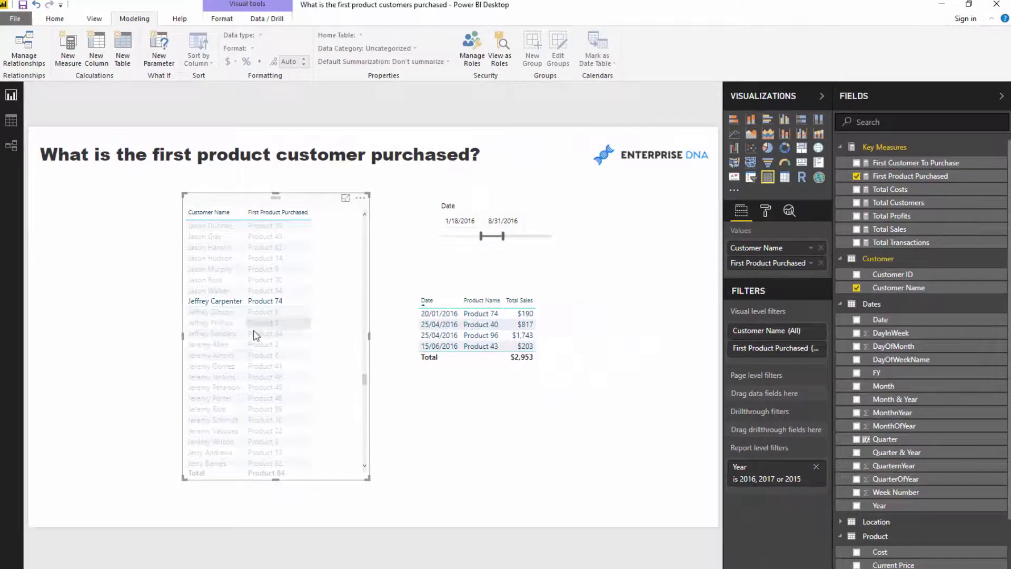
pyautogui.click(277, 297)
pyautogui.click(210, 355)
pyautogui.click(214, 398)
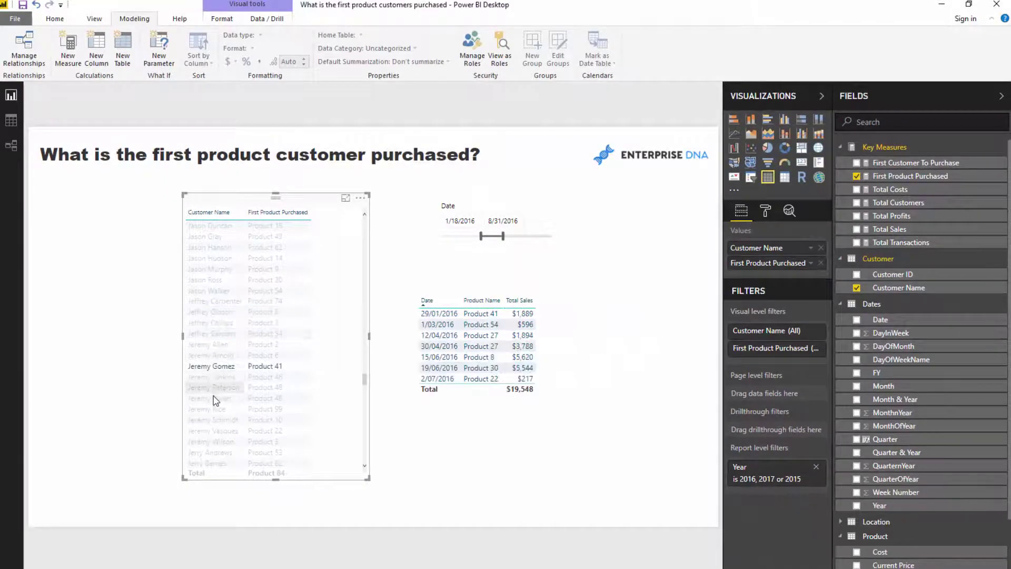
pyautogui.scroll(-5, 215, 403)
pyautogui.click(214, 366)
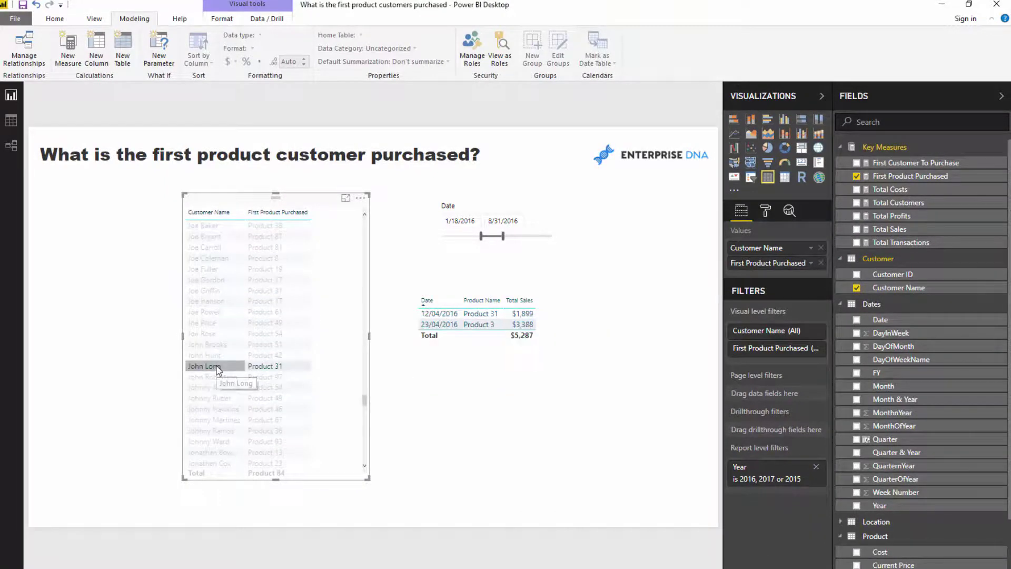
pyautogui.click(212, 387)
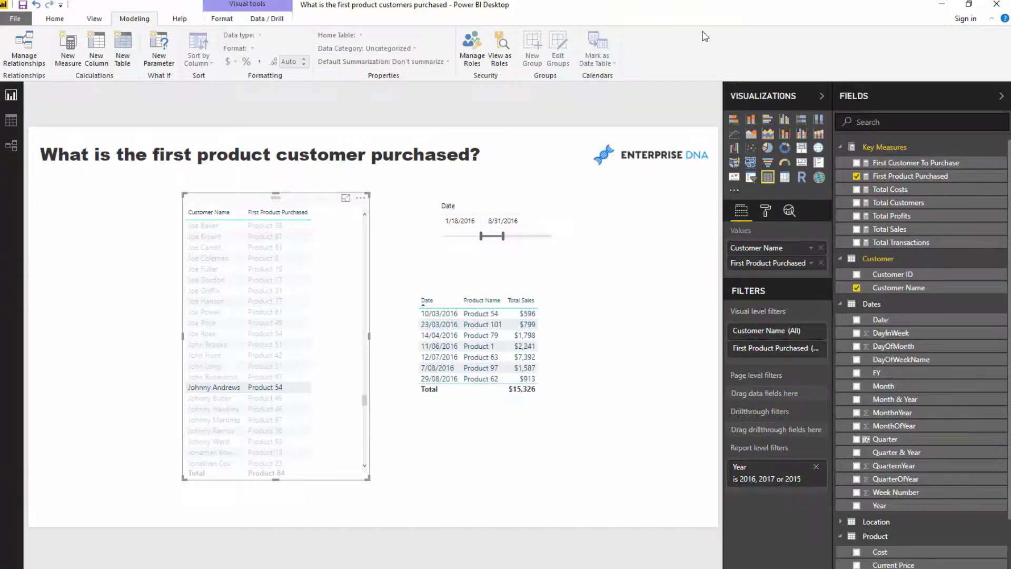
# Extend the range end to 4/25/2017, check the Product 61 customer, and review the measure formula
pyautogui.moveTo(502, 236); pyautogui.dragTo(526, 237)
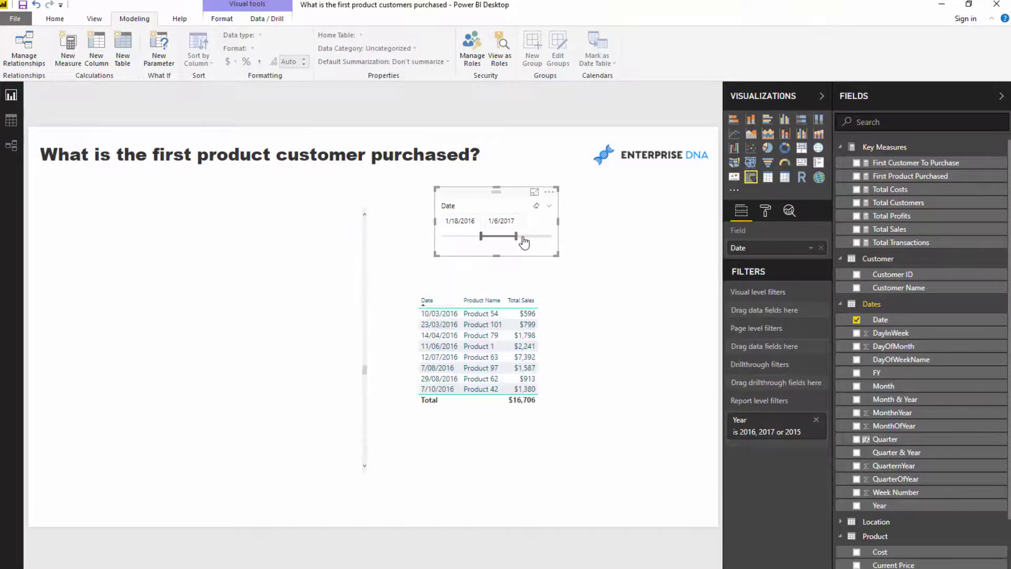
pyautogui.click(210, 311)
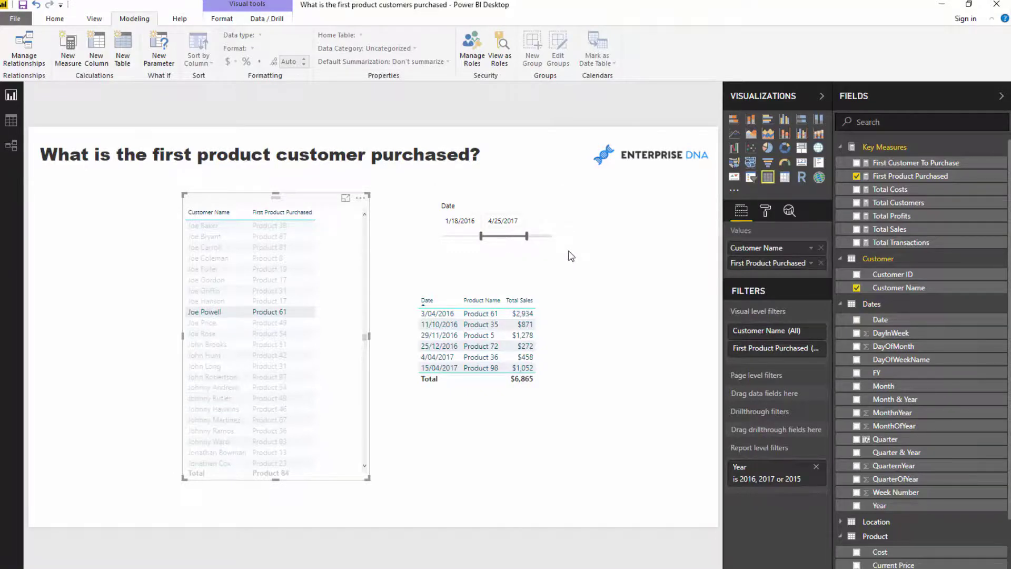
pyautogui.moveTo(519, 196); pyautogui.dragTo(506, 196)
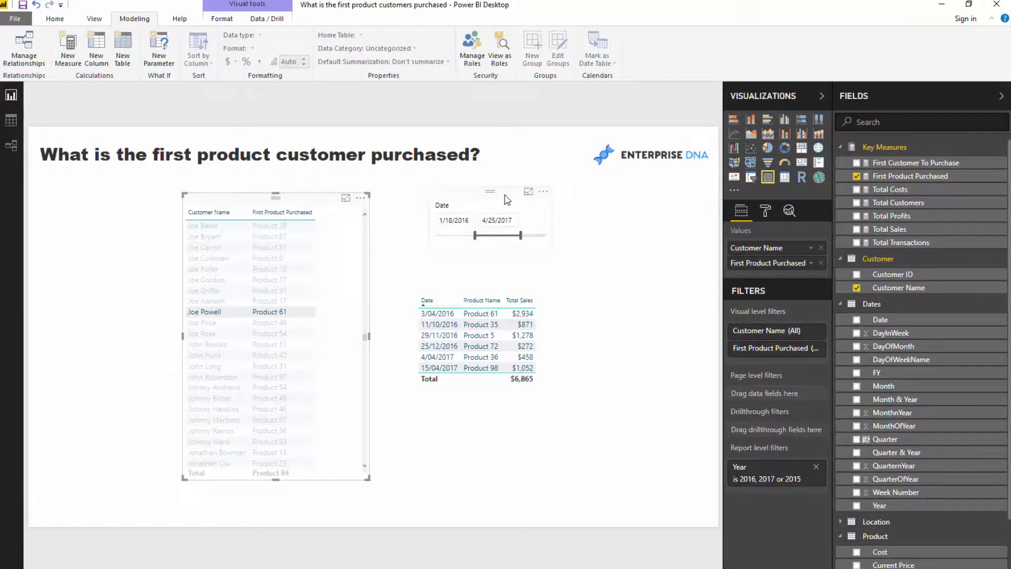
pyautogui.click(867, 177)
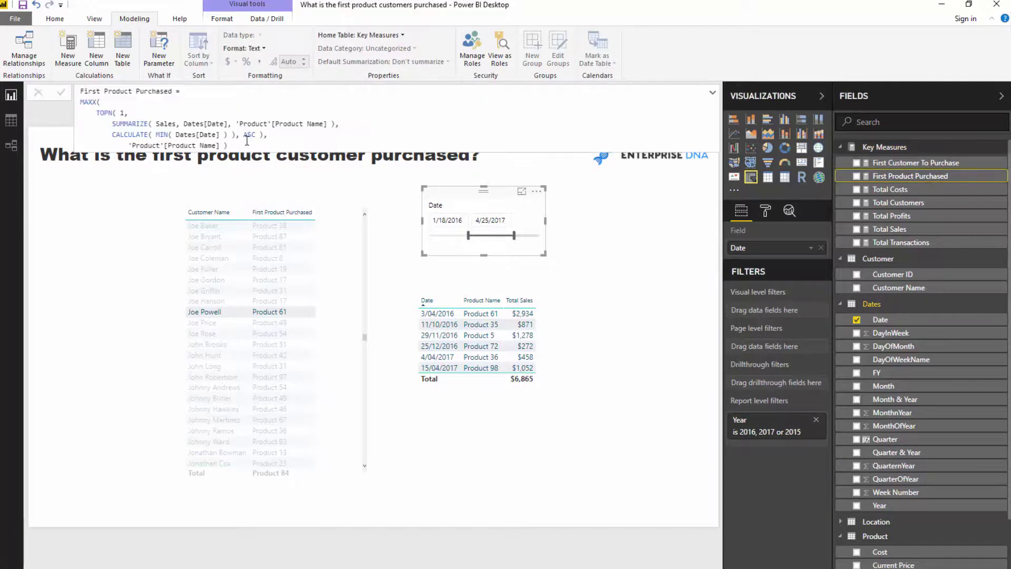
pyautogui.moveTo(228, 146); pyautogui.dragTo(44, 101)
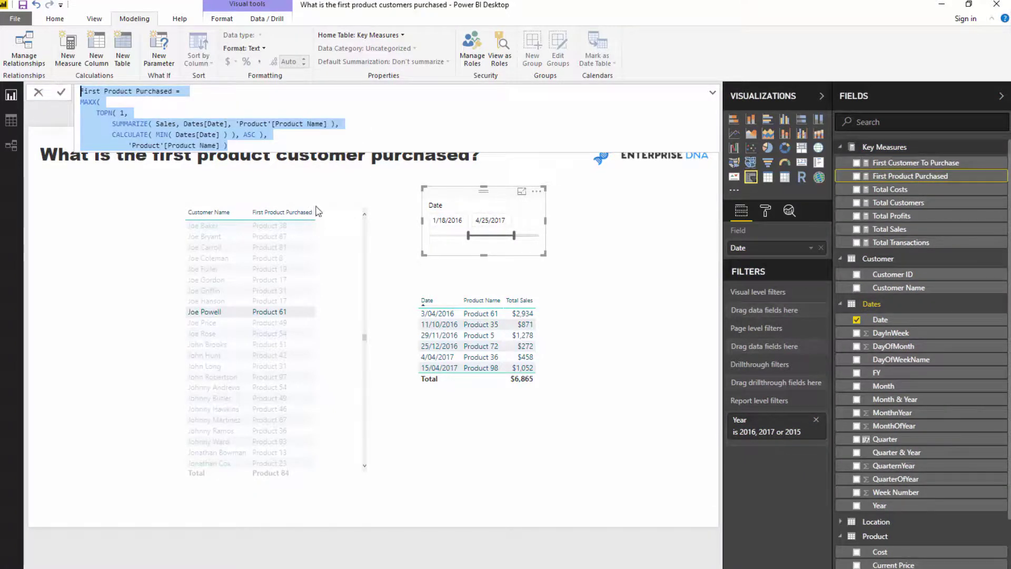
pyautogui.click(348, 321)
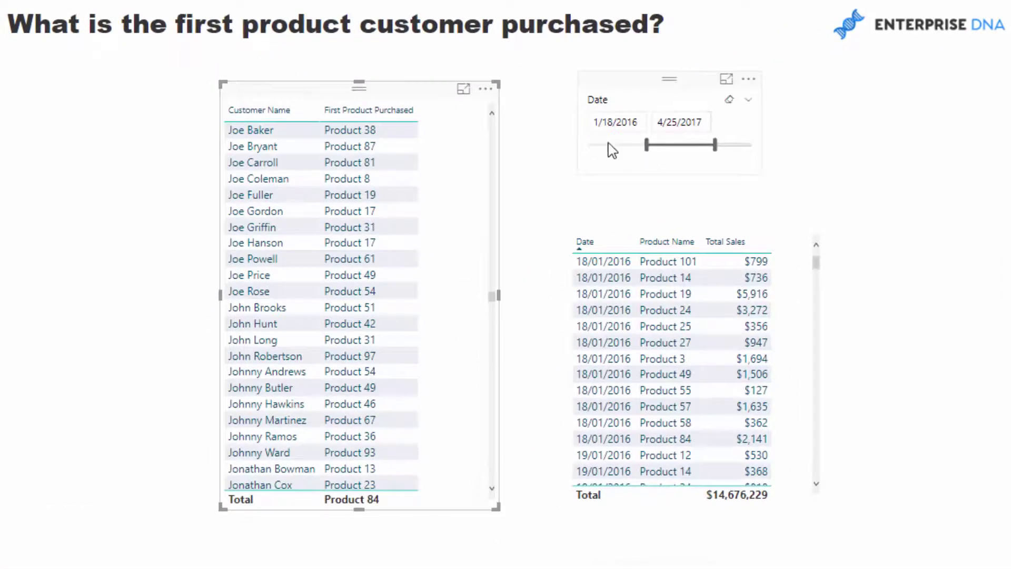
# Stretch the Date slicer to 1/1/2015–12/31/2017 and filter to the customer whose sales start 14/02/2015 with Product 61
pyautogui.moveTo(609, 143); pyautogui.dragTo(589, 145)
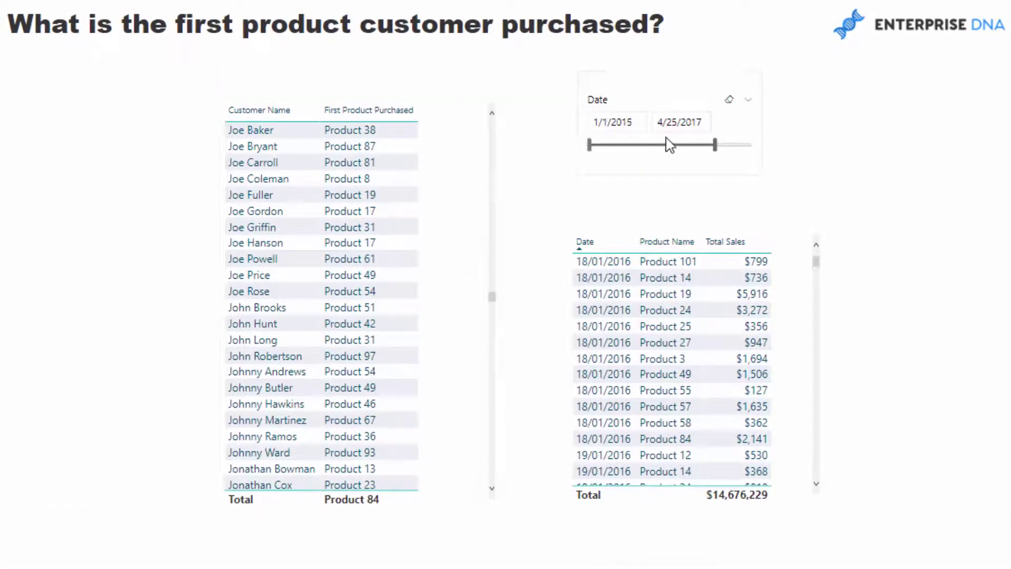
pyautogui.moveTo(716, 147); pyautogui.dragTo(753, 146)
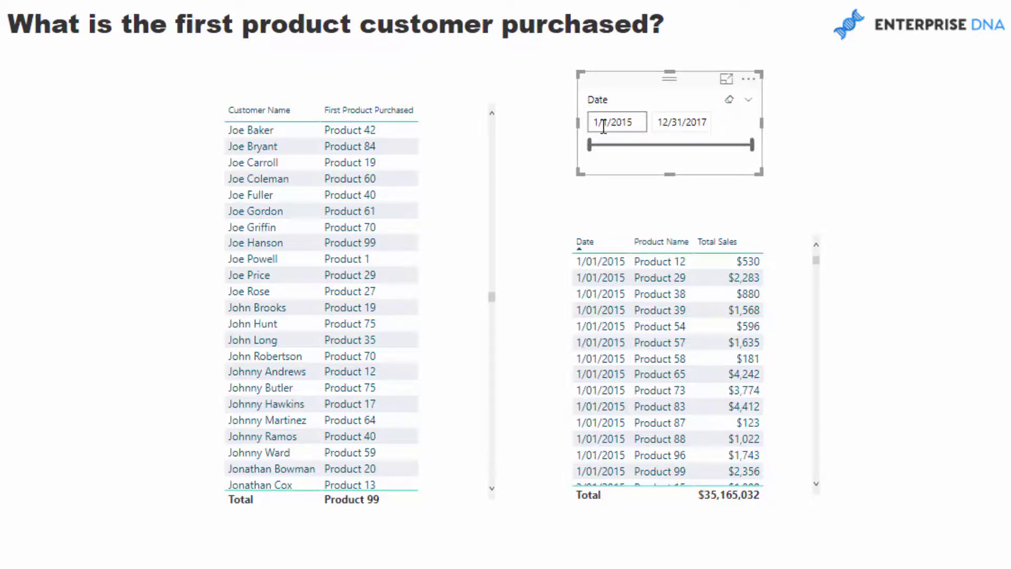
pyautogui.click(279, 214)
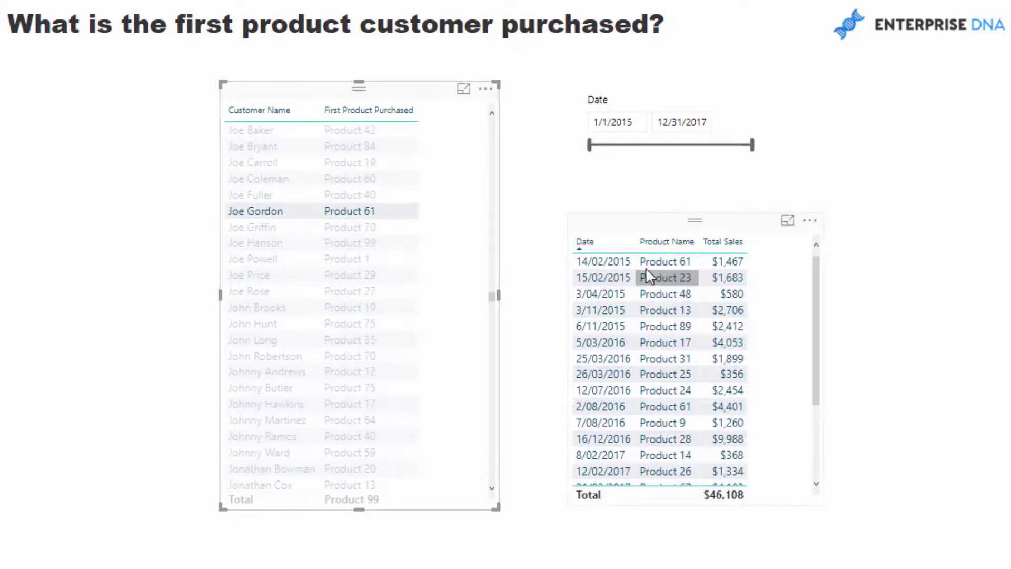
pyautogui.scroll(-3, 668, 358)
pyautogui.scroll(3, 676, 386)
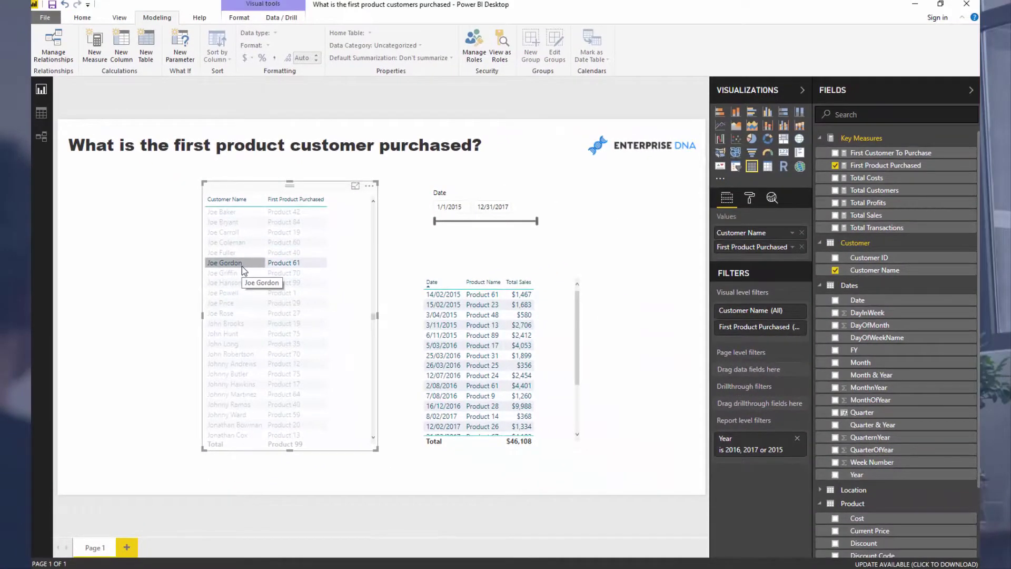
# Clear the customer cross-filter, show the First Product Purchased formula, and highlight its CALCULATE and SUMMARIZE parts
pyautogui.click(242, 267)
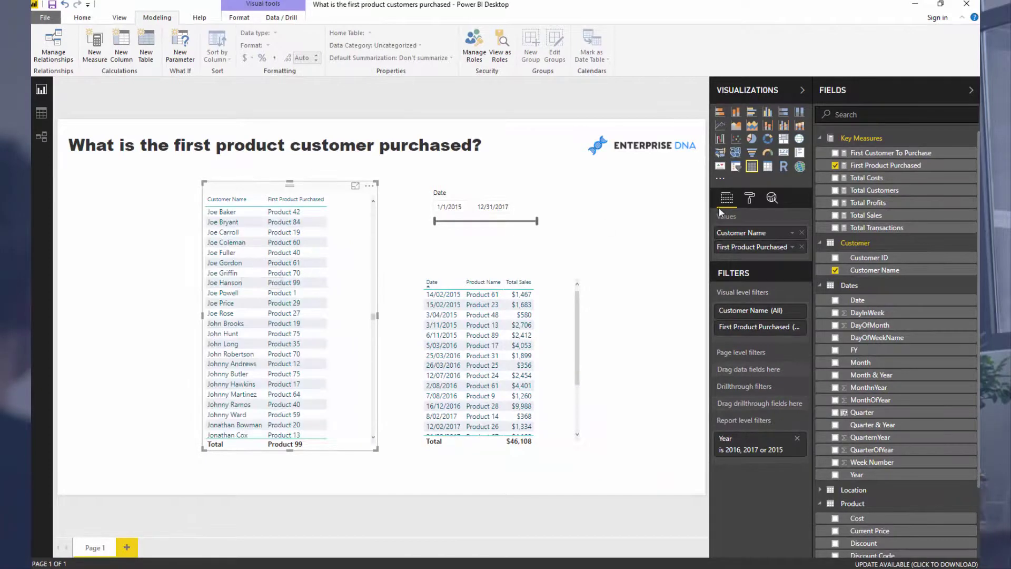
pyautogui.click(890, 178)
pyautogui.click(899, 166)
pyautogui.moveTo(176, 126); pyautogui.dragTo(116, 98)
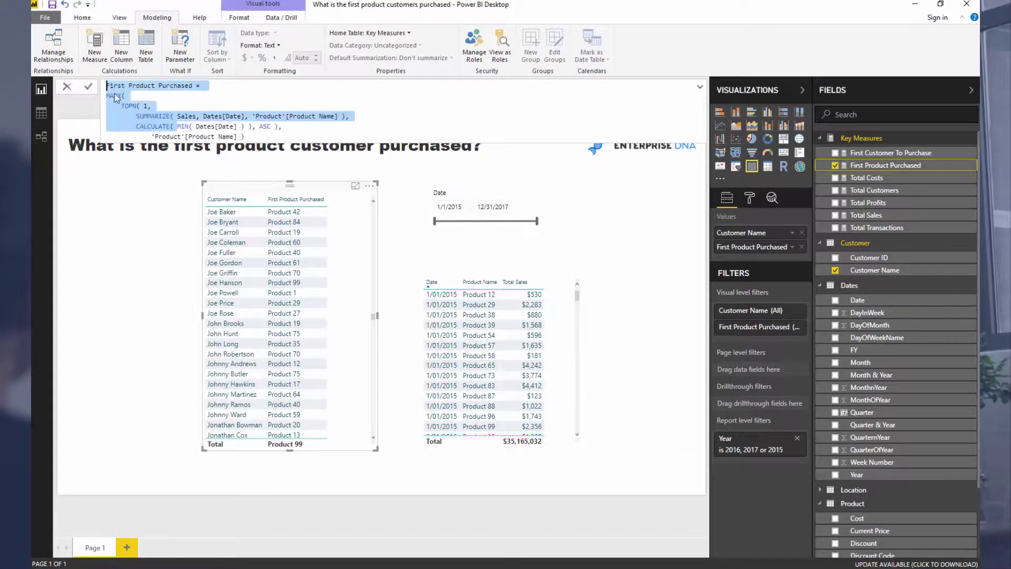
pyautogui.moveTo(246, 136); pyautogui.dragTo(158, 116)
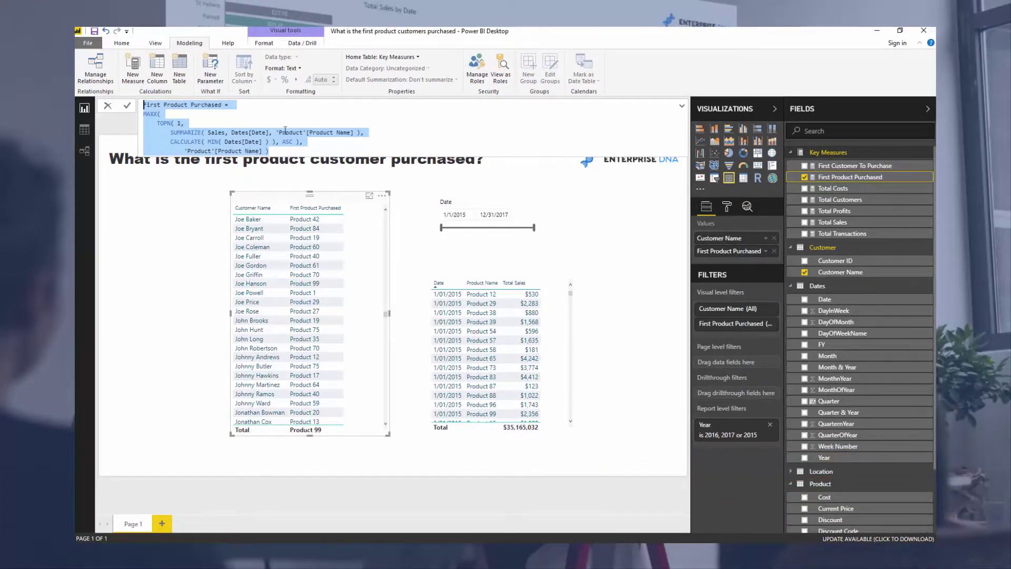
pyautogui.click(239, 121)
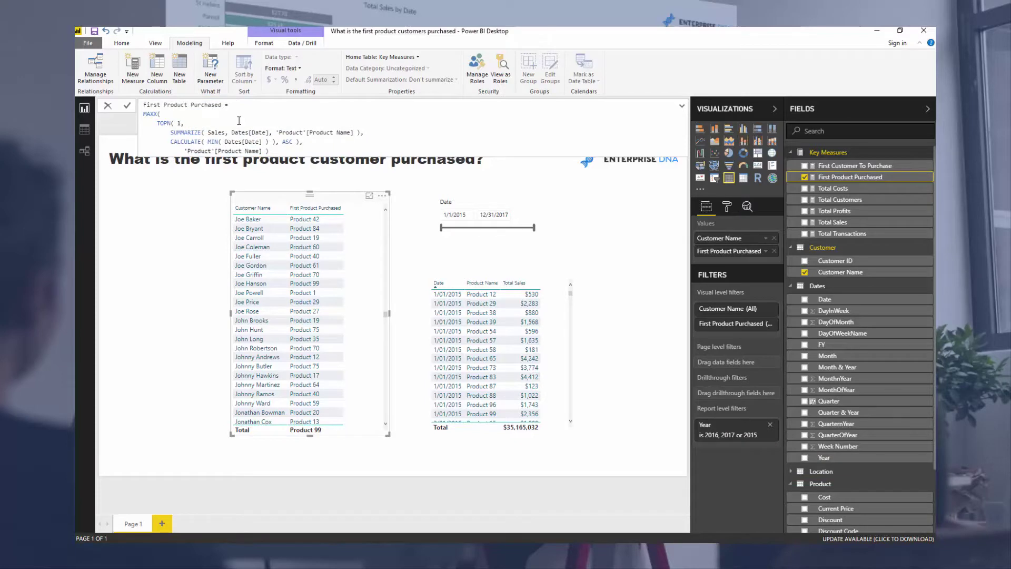